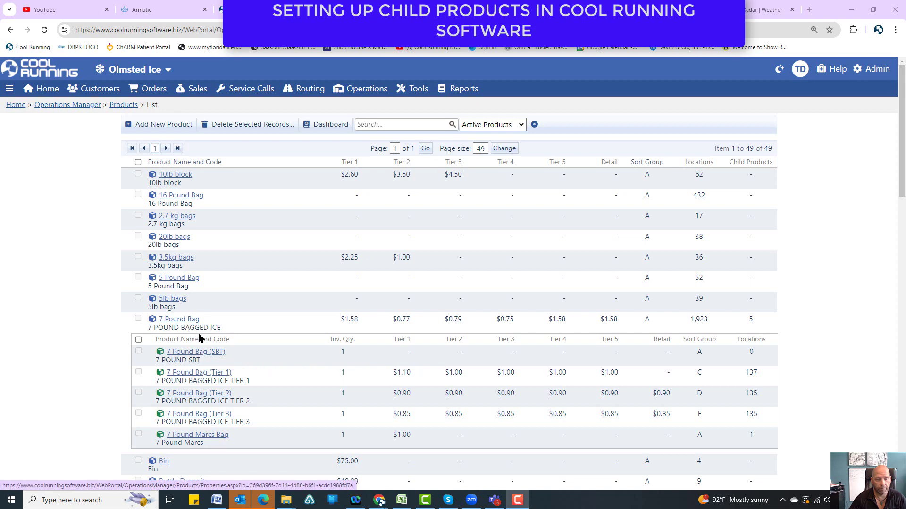
# Review the properties of the 7 Pound Bag (SBT) child product, then return to the product list
pyautogui.click(195, 353)
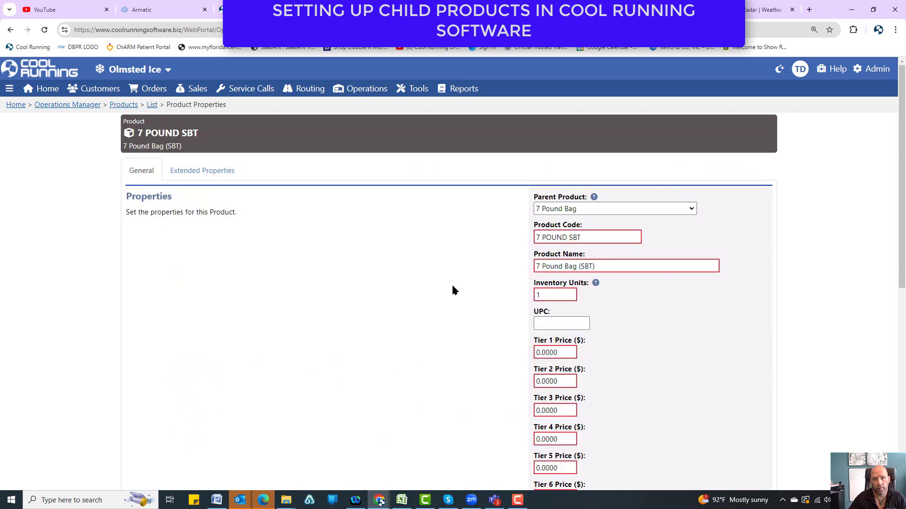
pyautogui.moveTo(602, 265); pyautogui.dragTo(532, 279)
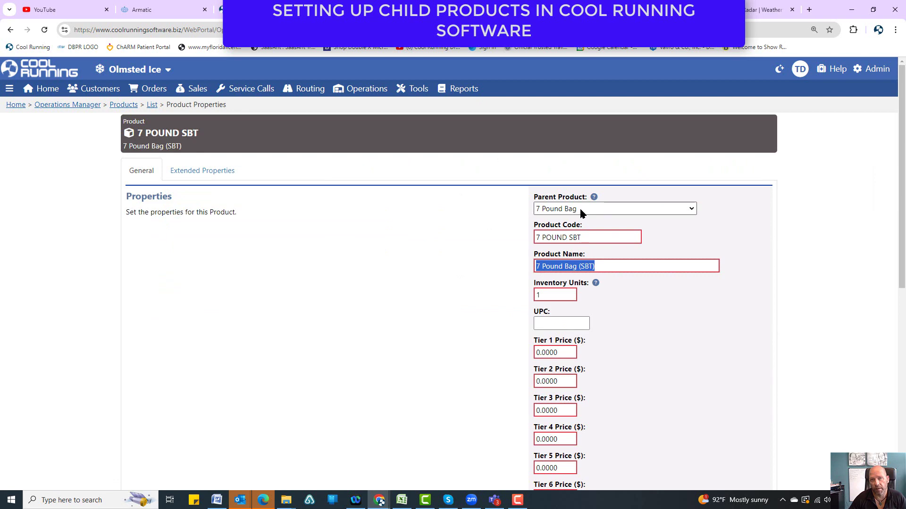
pyautogui.click(152, 105)
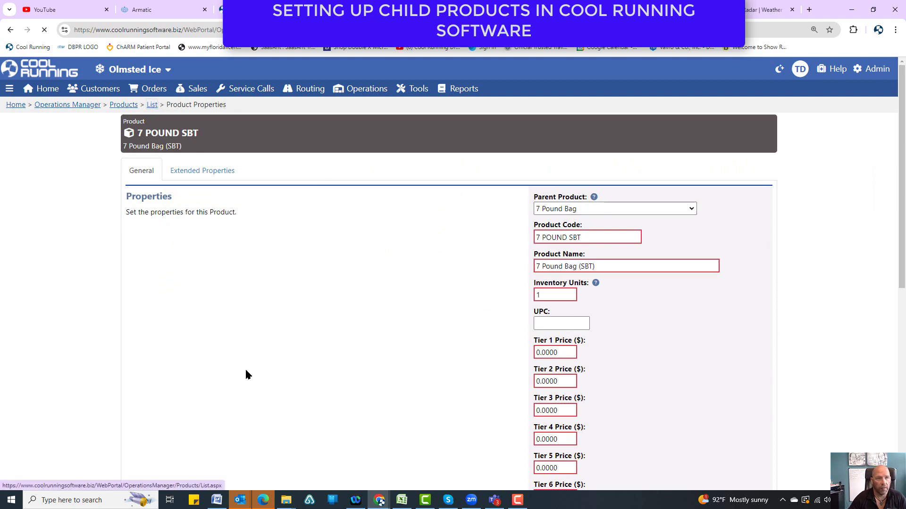
pyautogui.scroll(-2, 266, 320)
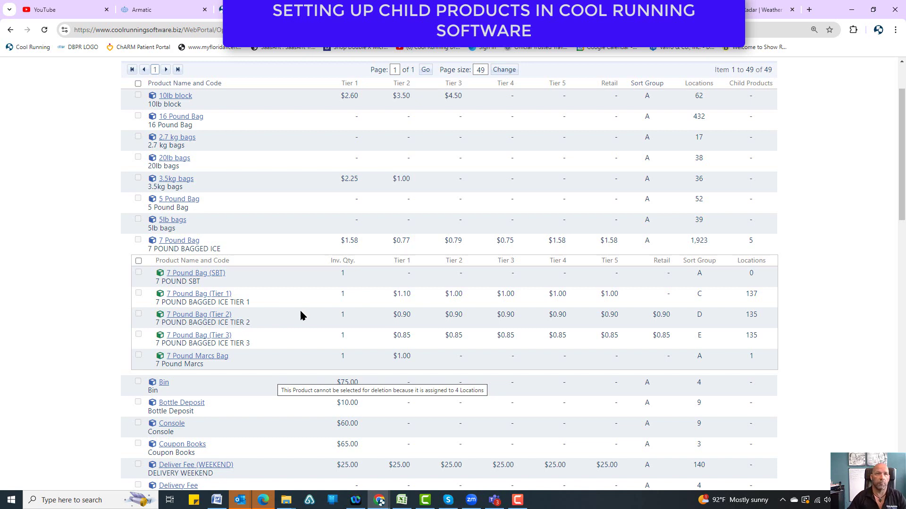
# Start a new product and assign 7 Pound Bag as its parent product
pyautogui.scroll(3, 311, 264)
pyautogui.click(162, 125)
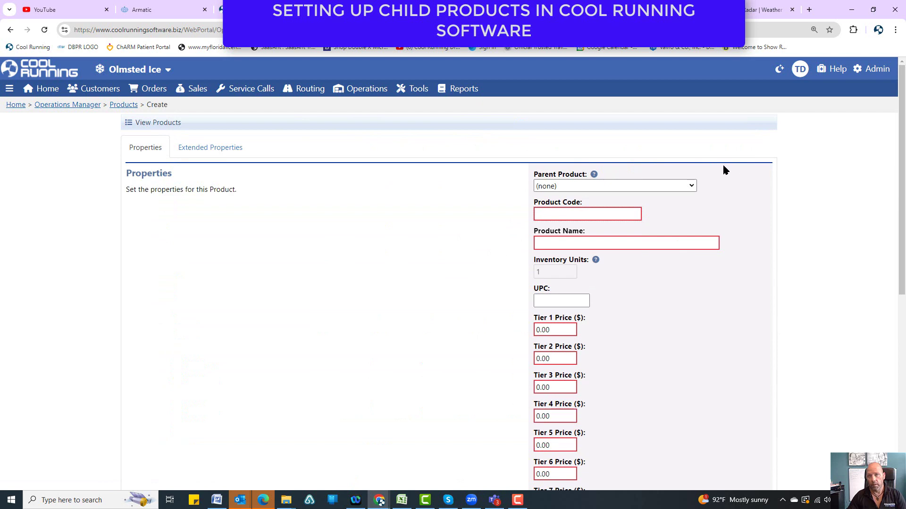
pyautogui.click(691, 186)
pyautogui.scroll(-10, 570, 433)
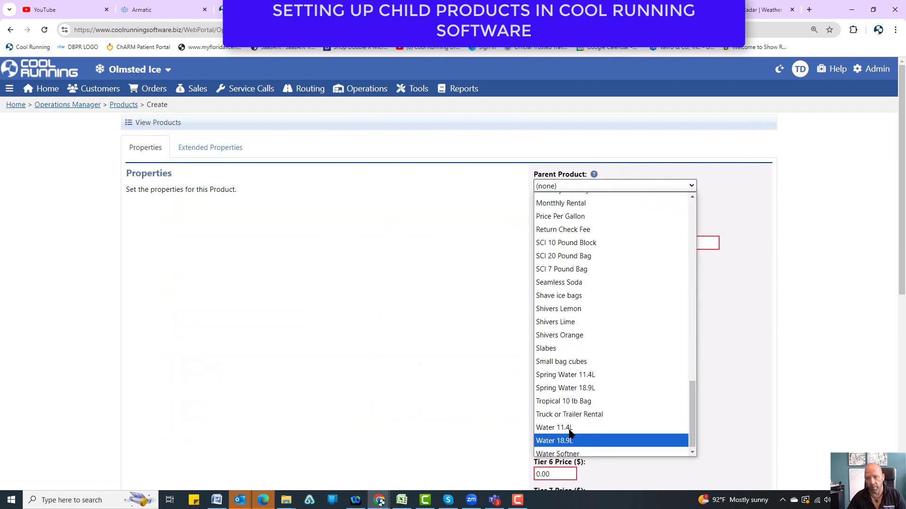
pyautogui.scroll(12, 569, 429)
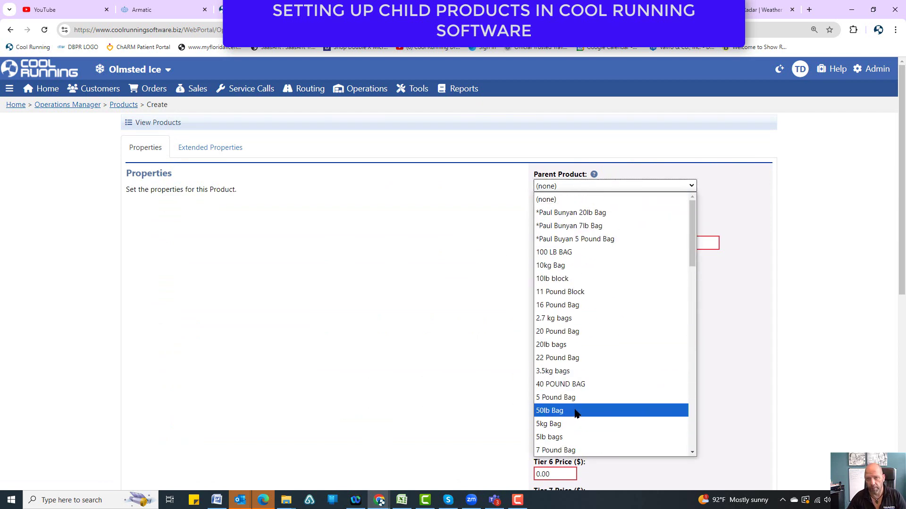
pyautogui.scroll(-7, 571, 377)
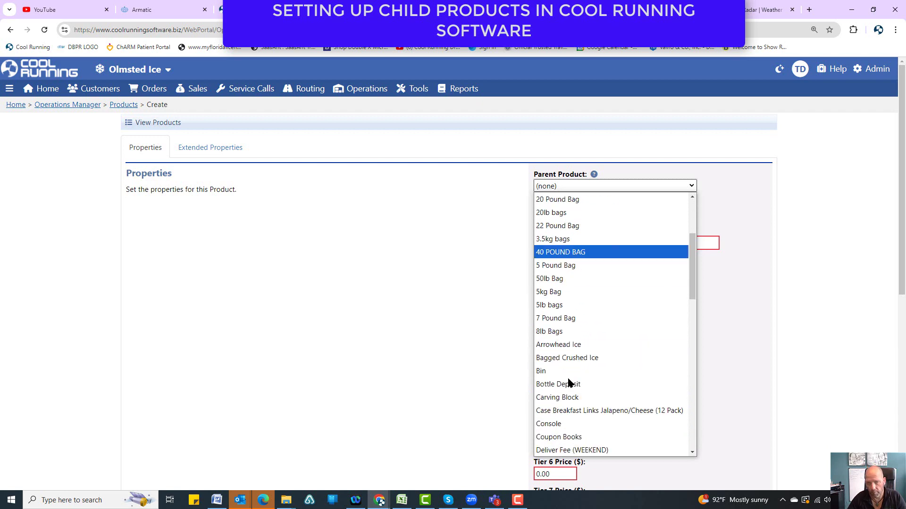
pyautogui.scroll(7, 570, 377)
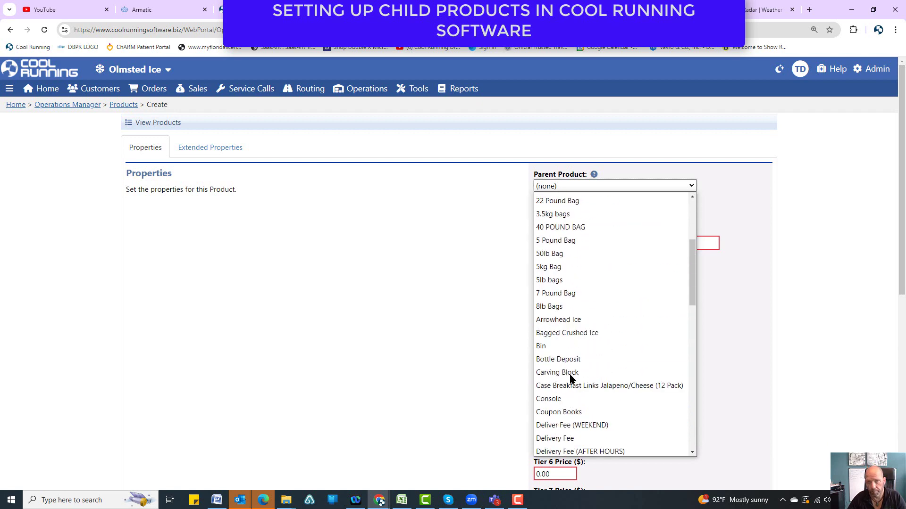
pyautogui.click(562, 294)
# Enter the product code 7 Pound GE and the product name 7 Pound Bag GE
pyautogui.click(561, 220)
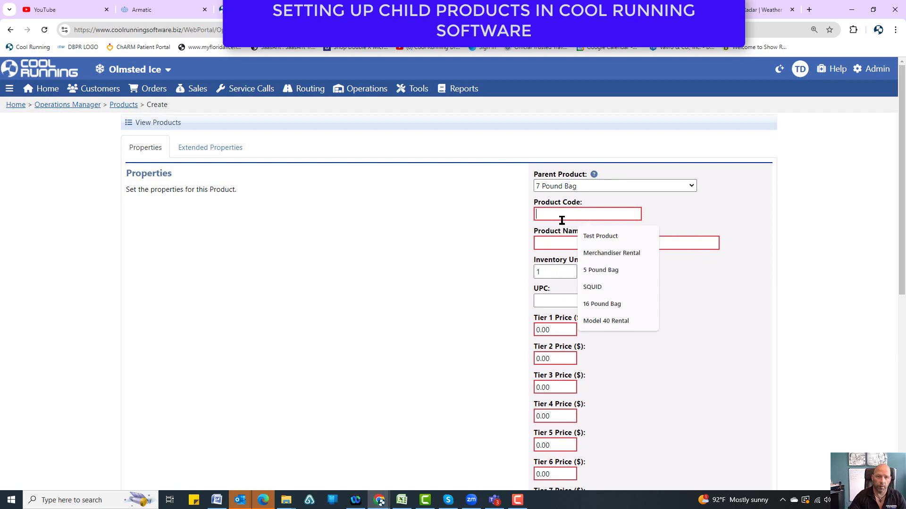
pyautogui.write('7 Pound')
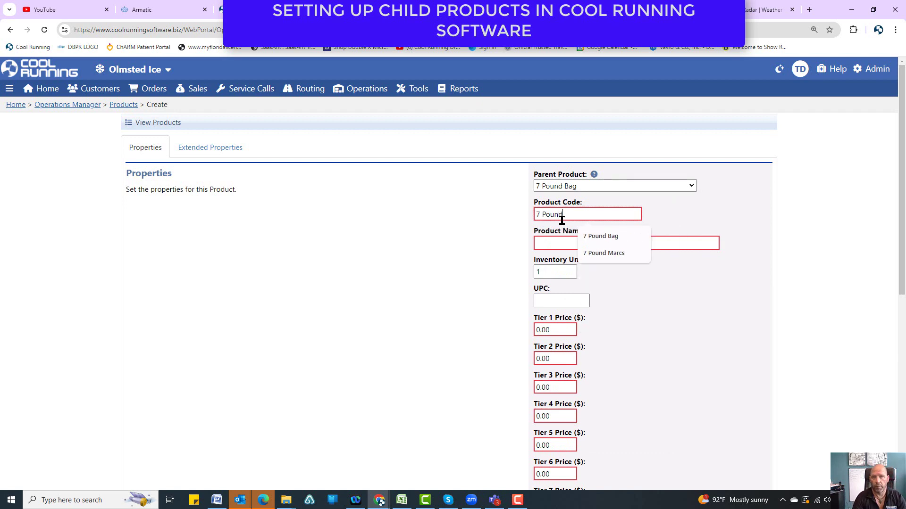
pyautogui.write(' GE')
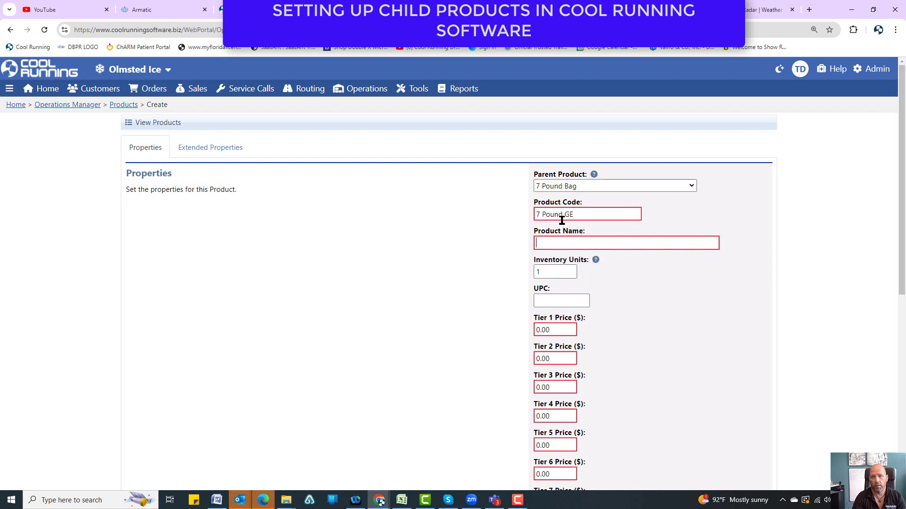
pyautogui.press('Tab')
pyautogui.write('7 Po')
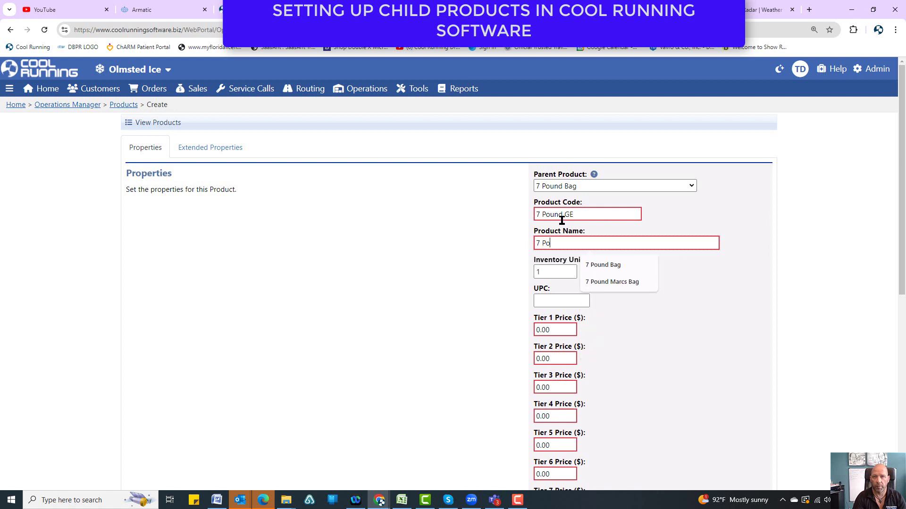
pyautogui.write('und GE')
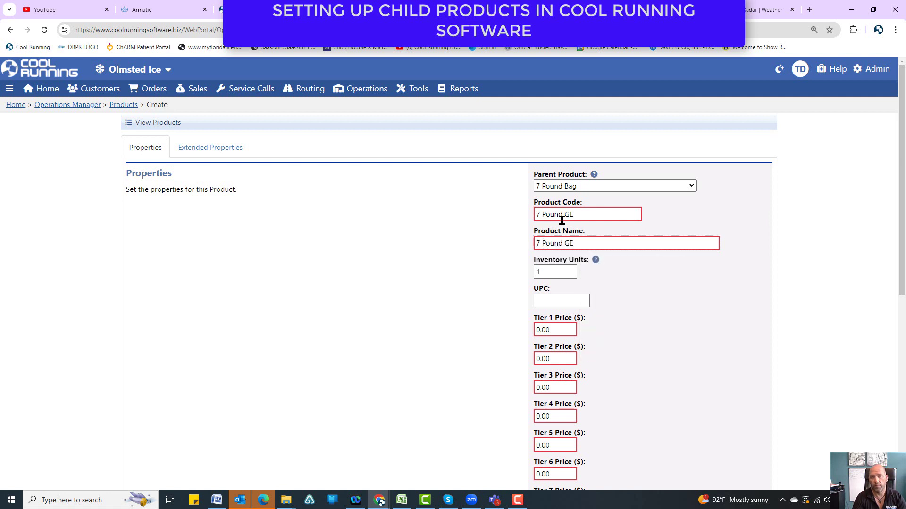
pyautogui.press('BackSpace')
pyautogui.write('Bag G')
# Set the new product's Tier 1 price to $1.10
pyautogui.scroll(-2, 664, 306)
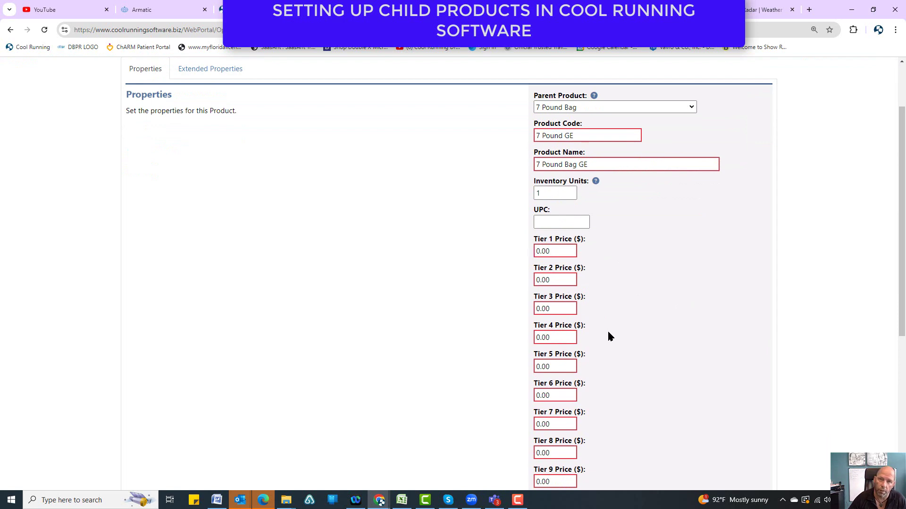
pyautogui.click(561, 251)
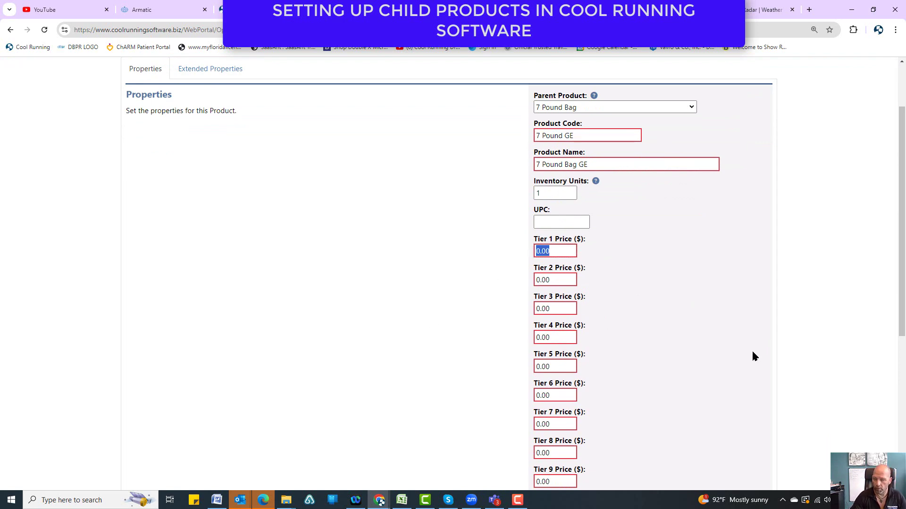
pyautogui.write('1.10')
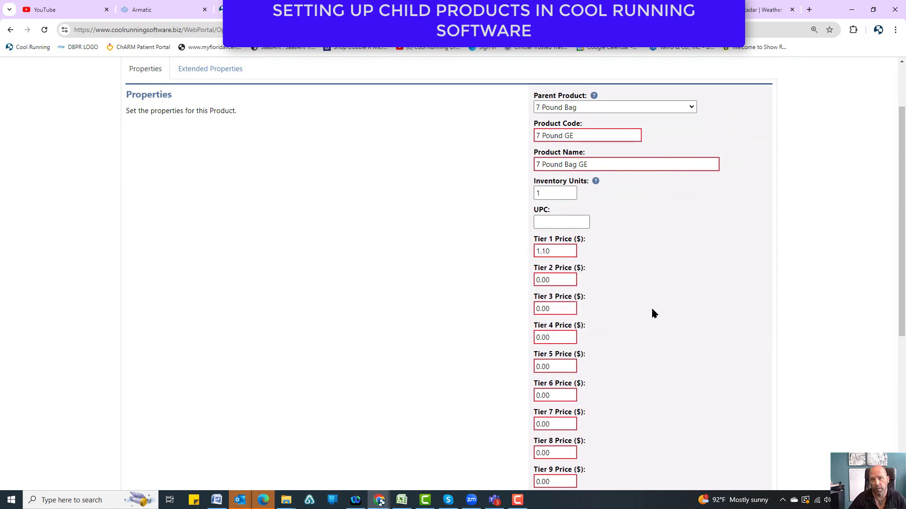
# Mark the new product as not taxable
pyautogui.scroll(-7, 650, 297)
pyautogui.scroll(8, 648, 283)
pyautogui.scroll(-5, 648, 283)
pyautogui.scroll(-3, 649, 283)
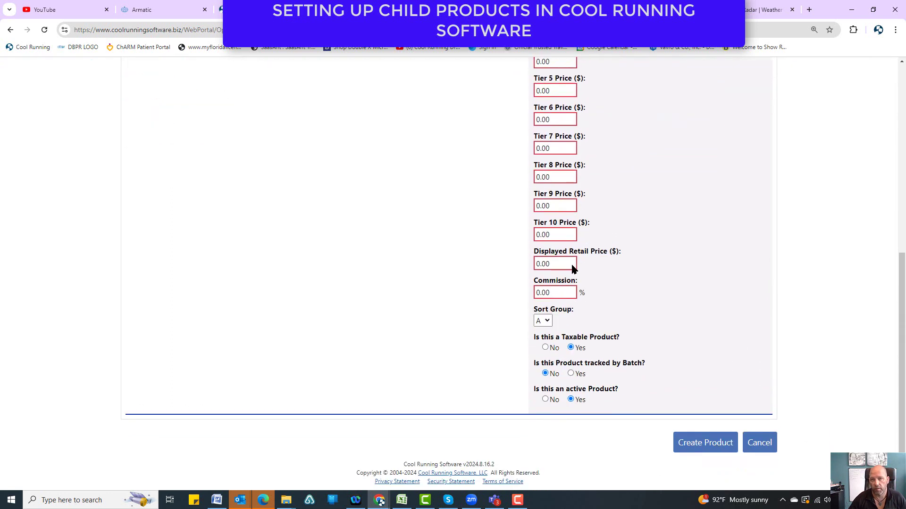
pyautogui.click(545, 348)
# In the extended properties, set the QuickBooks product class to Miscellaneous and the QuickBooks display to 7 Pound Bag
pyautogui.scroll(8, 542, 391)
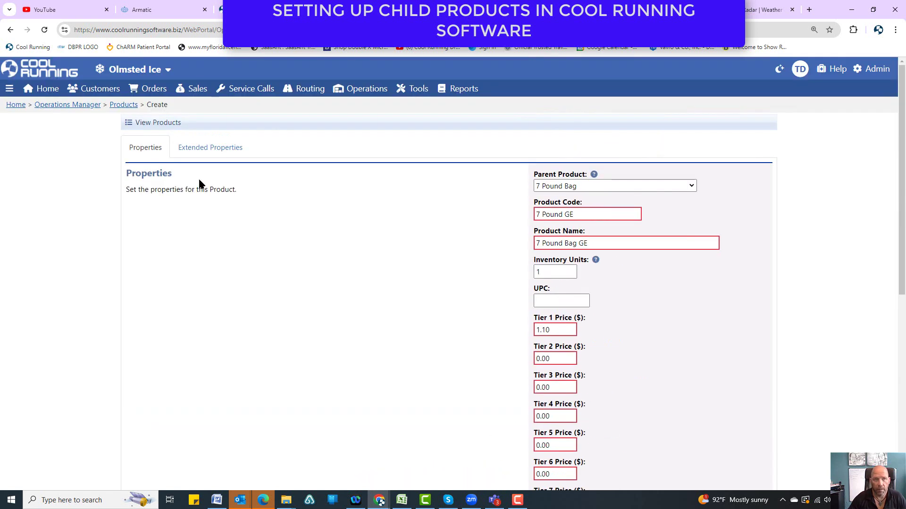
pyautogui.click(209, 149)
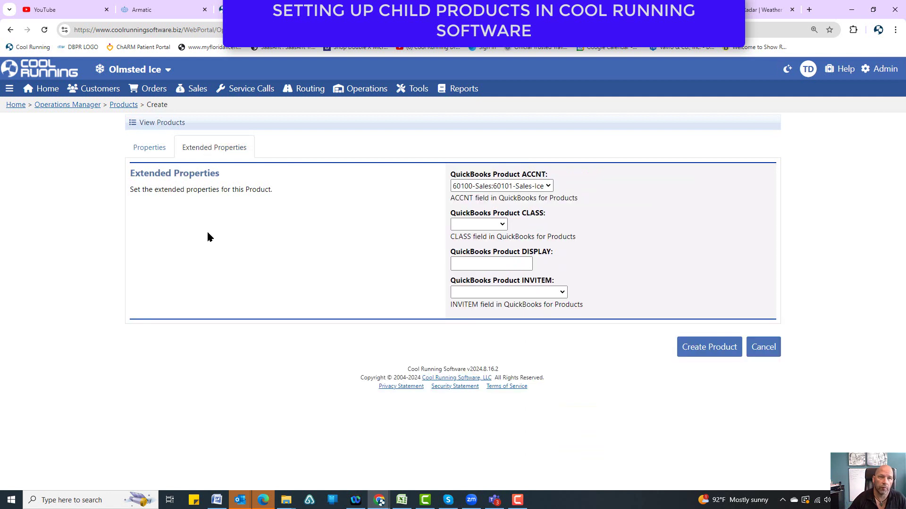
pyautogui.click(496, 224)
pyautogui.click(474, 250)
pyautogui.click(497, 259)
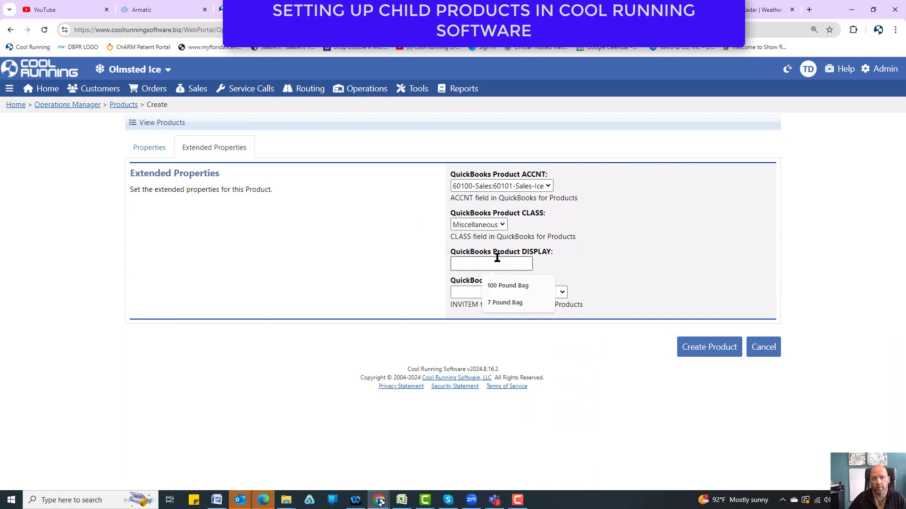
pyautogui.click(501, 303)
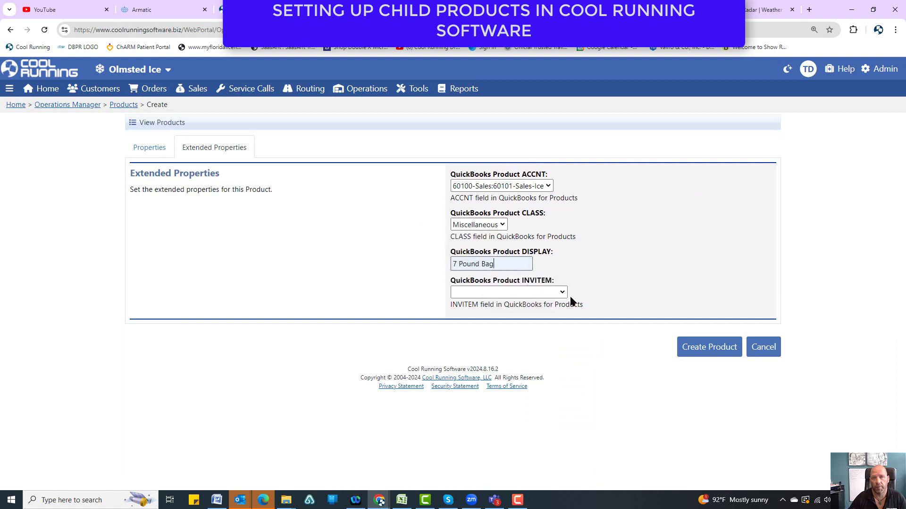
# Set the QuickBooks product INVITEM to 7 POUND BAGGED ICE
pyautogui.click(514, 292)
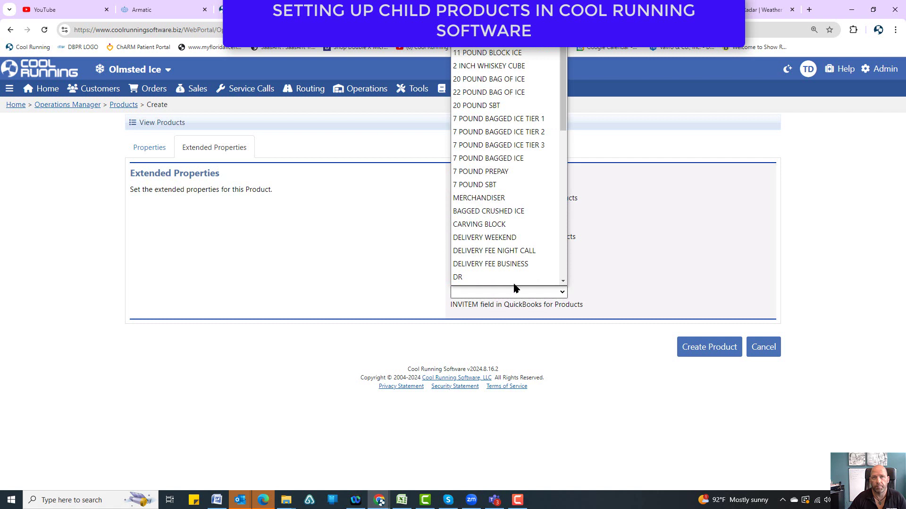
pyautogui.scroll(-1, 500, 137)
pyautogui.click(498, 148)
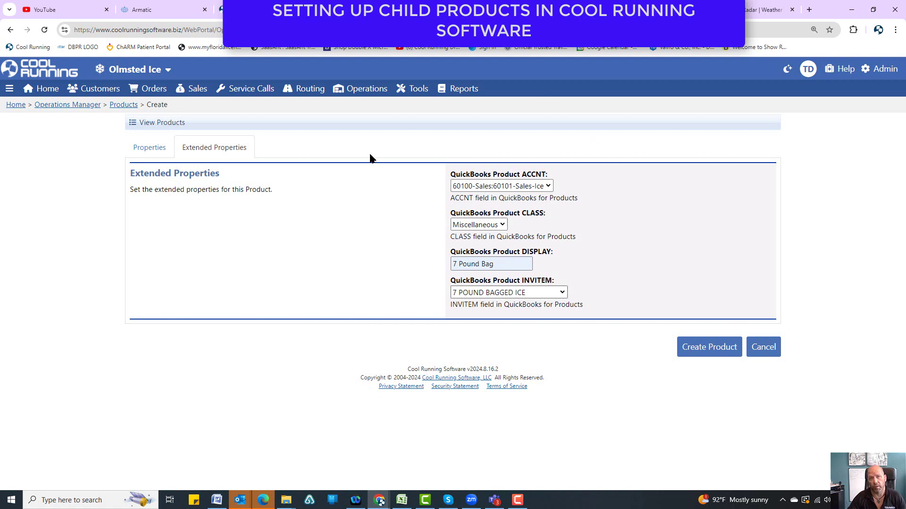
# Return to the product's main properties and create the product
pyautogui.click(149, 148)
pyautogui.scroll(-7, 487, 260)
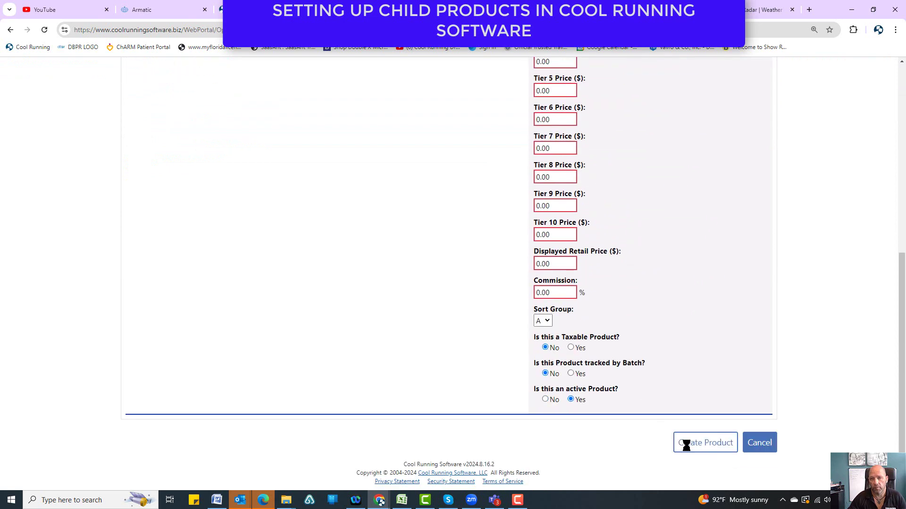
pyautogui.click(683, 443)
# Examine the child products listed under the 7 Pound Bag parent, including the new 7 Pound Bag GE
pyautogui.scroll(-3, 304, 201)
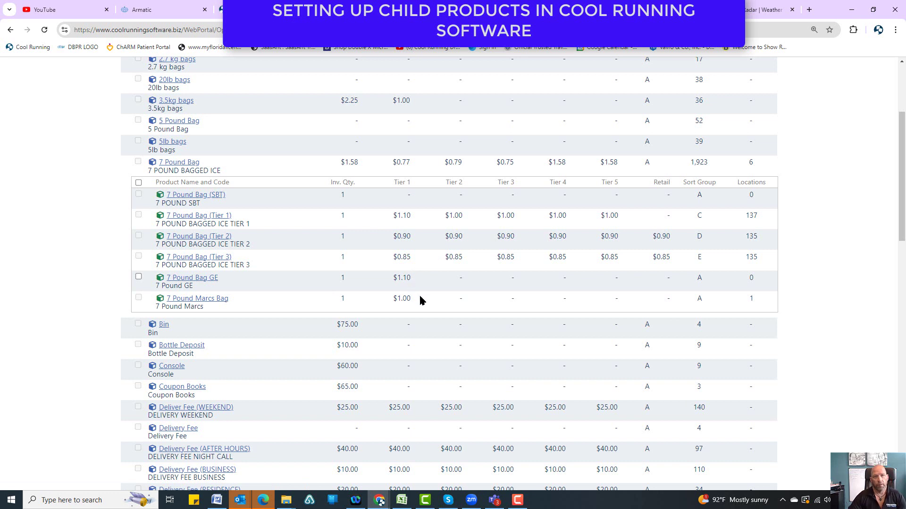
pyautogui.moveTo(420, 297)
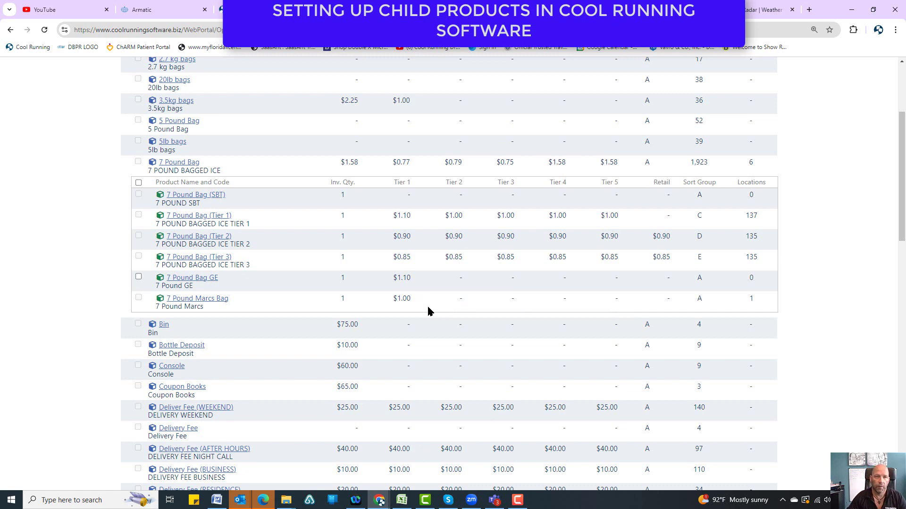
pyautogui.scroll(3, 429, 310)
pyautogui.scroll(-3, 427, 318)
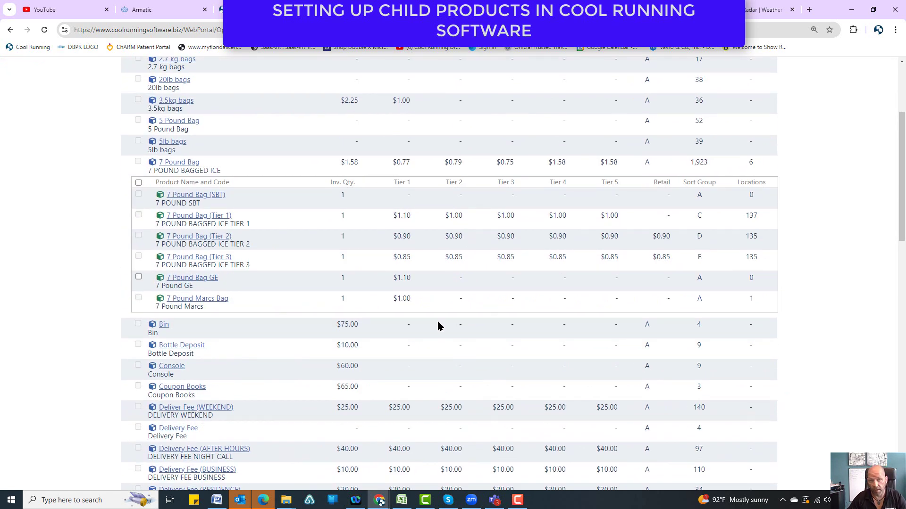
pyautogui.scroll(2, 438, 322)
pyautogui.scroll(2, 438, 325)
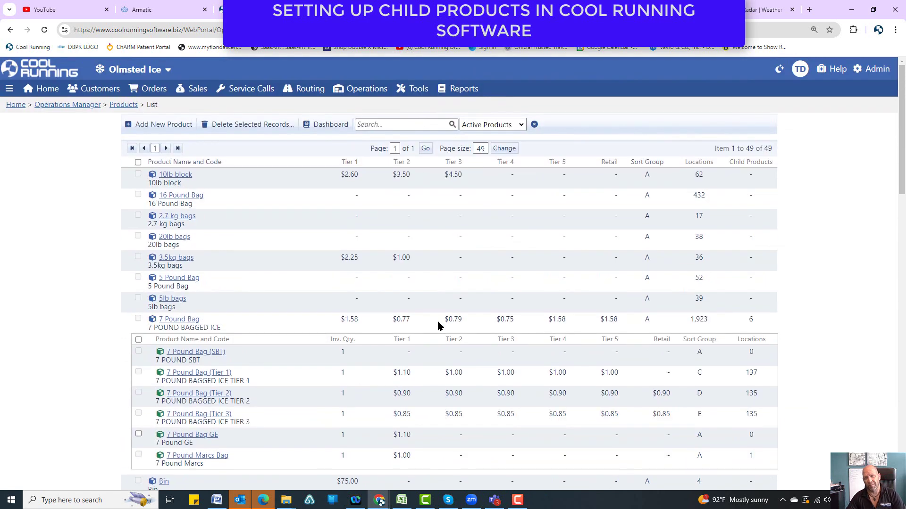
# Open the customer list and search it for "giant"
pyautogui.moveTo(106, 90)
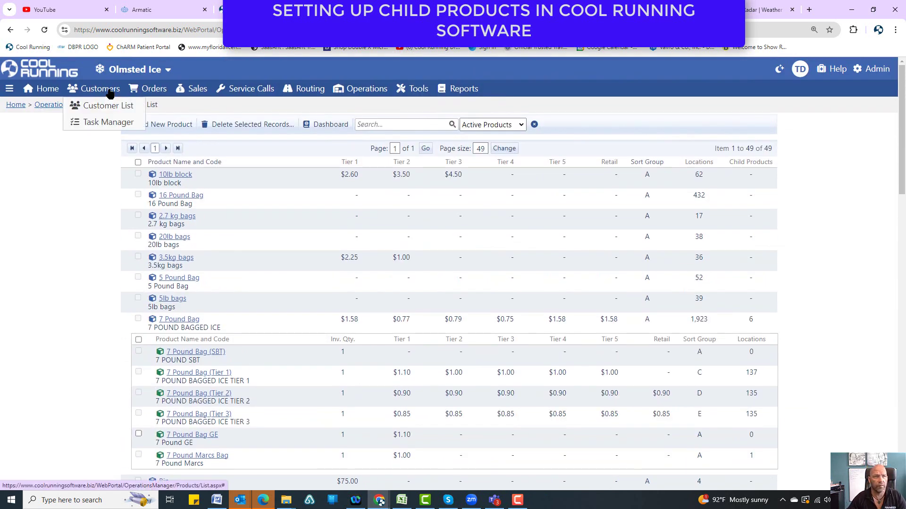
pyautogui.click(107, 107)
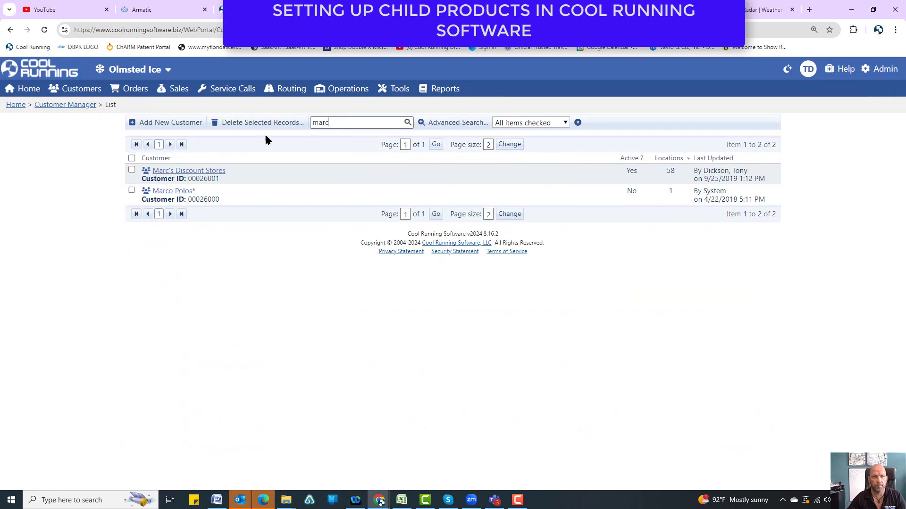
pyautogui.write('giant')
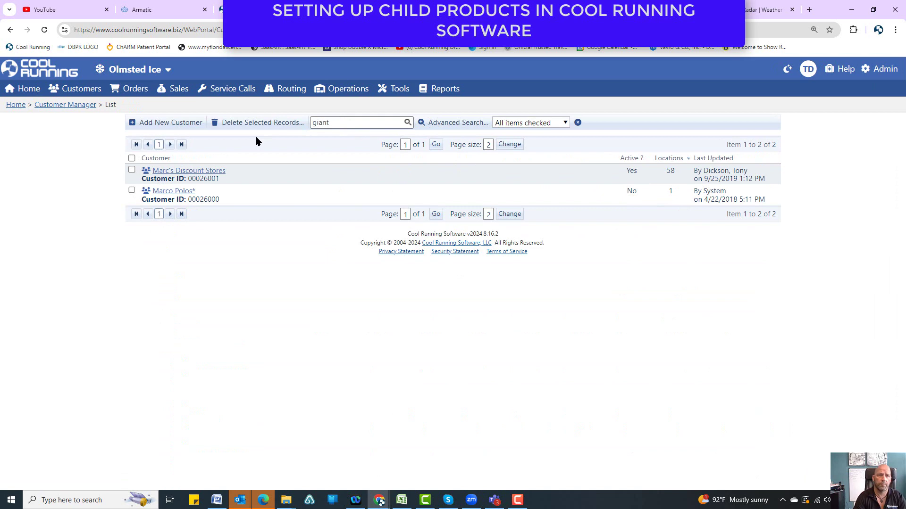
pyautogui.press('Return')
# Open the assigned products of the Giant Eagle 1216 Westlake location under the Giant Eagle Supermarkets customer
pyautogui.click(198, 170)
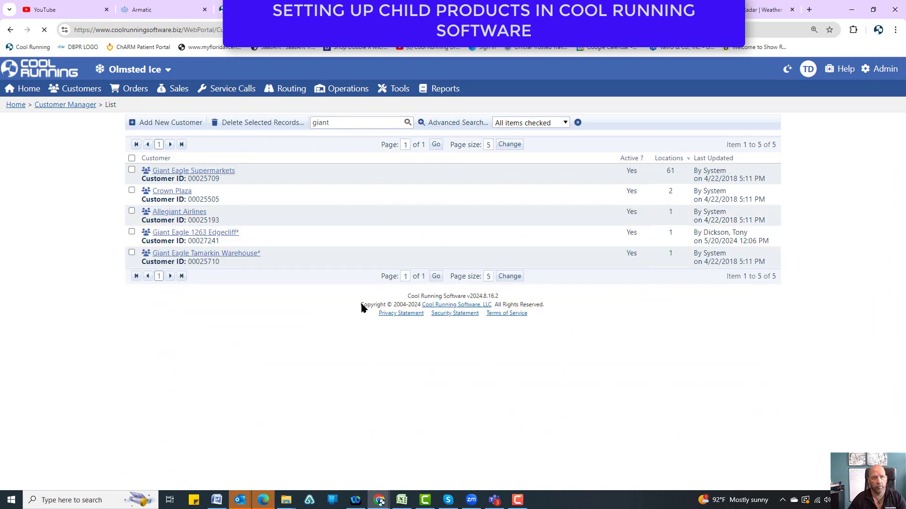
pyautogui.click(199, 224)
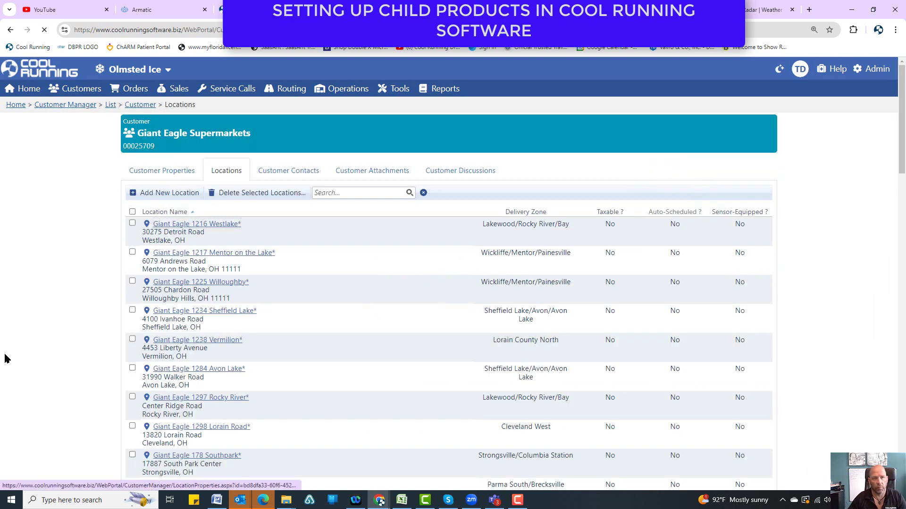
pyautogui.click(552, 252)
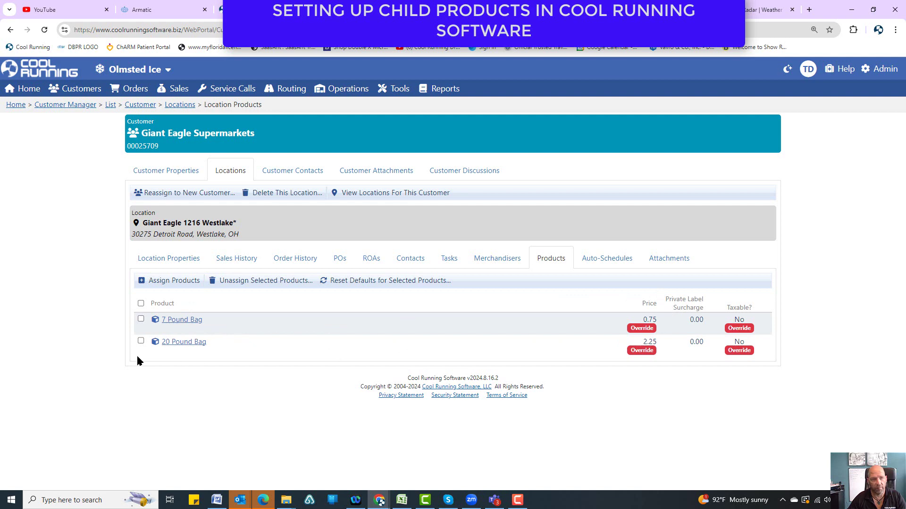
# Unassign the 7 Pound Bag product from the Giant Eagle 1216 Westlake location and confirm the removal
pyautogui.click(141, 319)
pyautogui.click(260, 282)
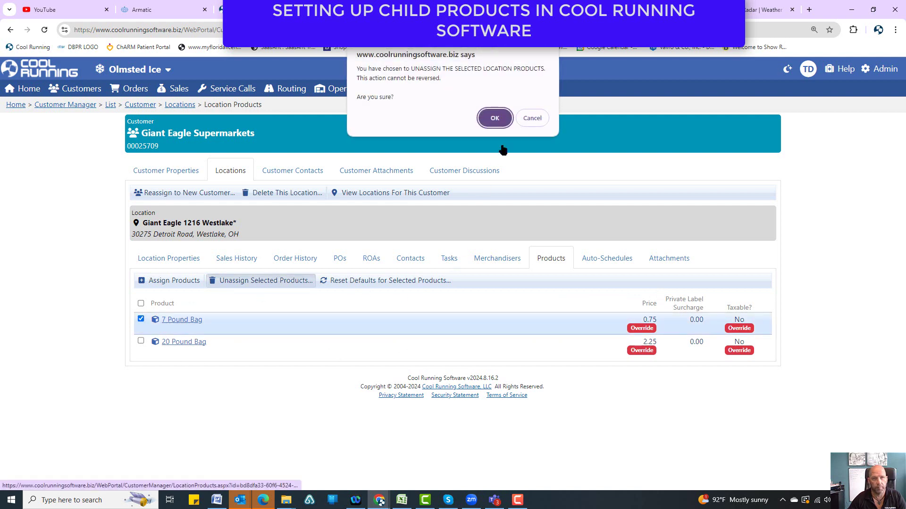
pyautogui.click(494, 117)
# Assign the 7 Pound Bag GE product to the Giant Eagle 1216 Westlake location and check its price
pyautogui.click(162, 283)
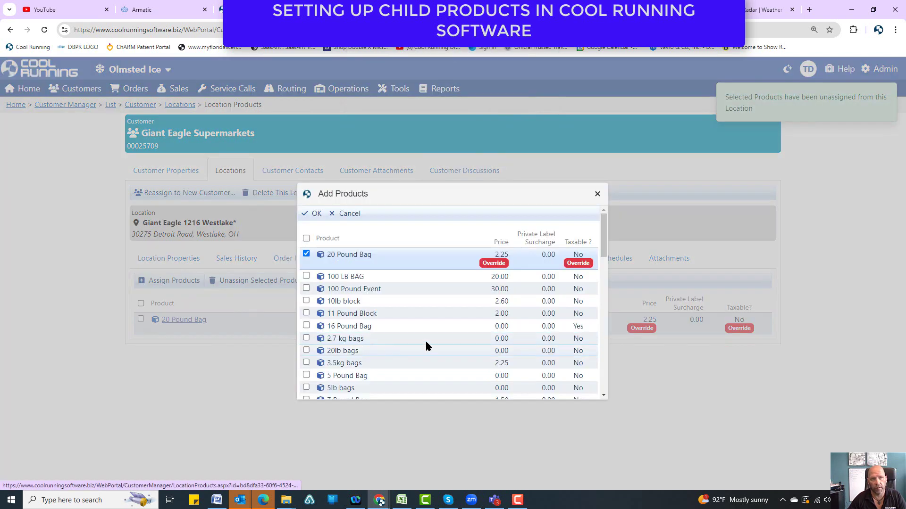
pyautogui.scroll(-3, 383, 307)
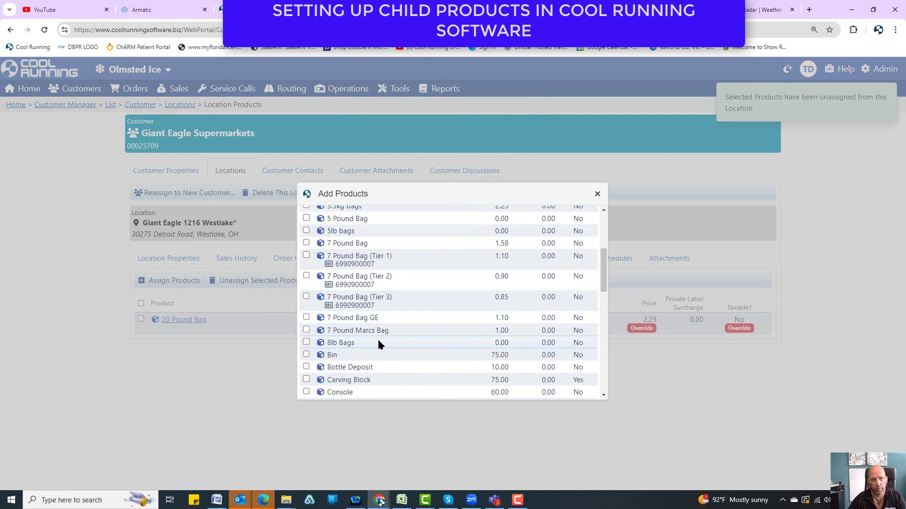
pyautogui.click(306, 318)
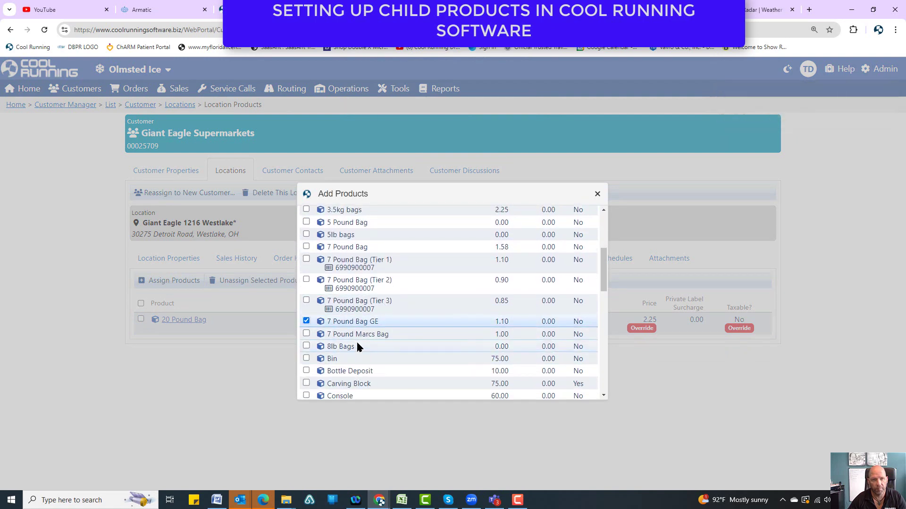
pyautogui.scroll(5, 356, 340)
pyautogui.click(309, 212)
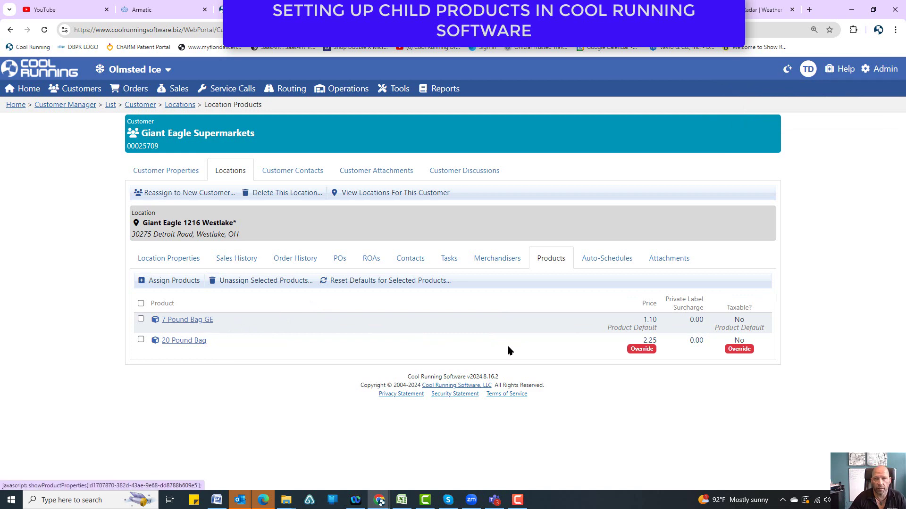
pyautogui.moveTo(643, 321); pyautogui.dragTo(656, 334)
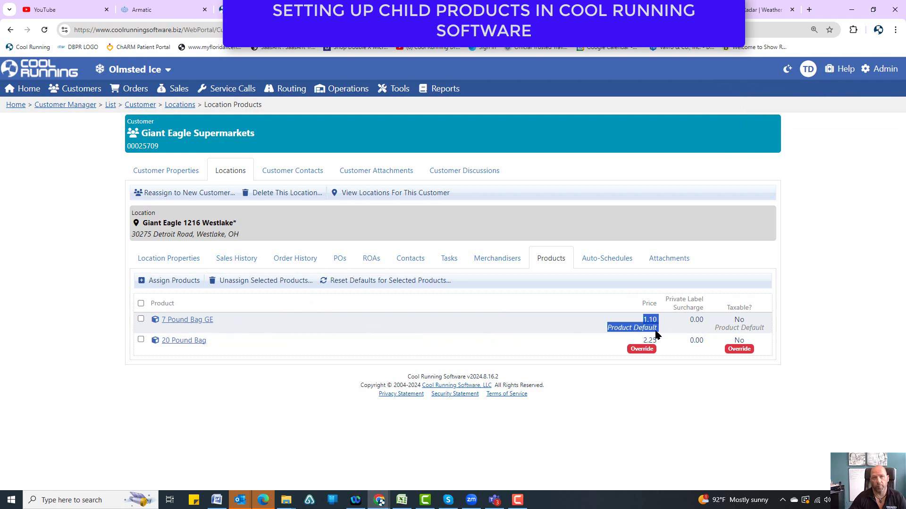
pyautogui.click(561, 344)
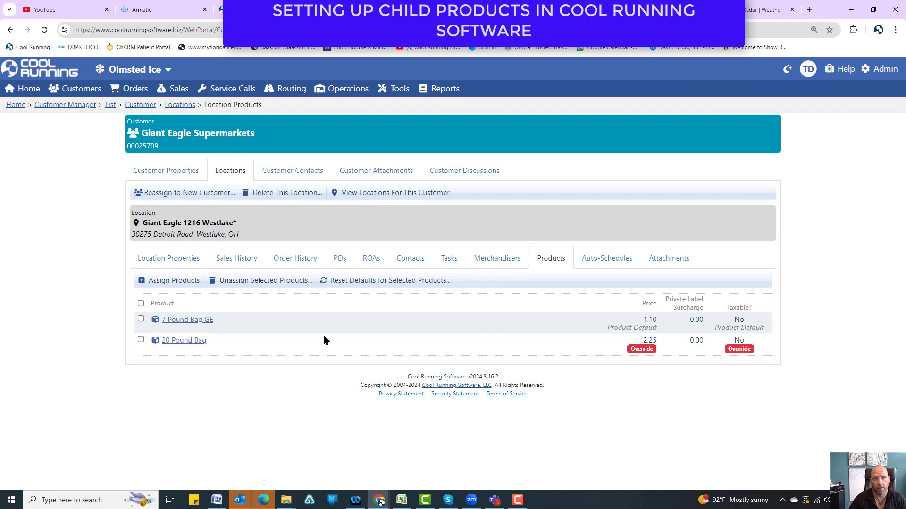
# Open the product list and examine the child products under the 7 Pound Bag and 100 LB BAG parents
pyautogui.click(335, 87)
pyautogui.click(337, 157)
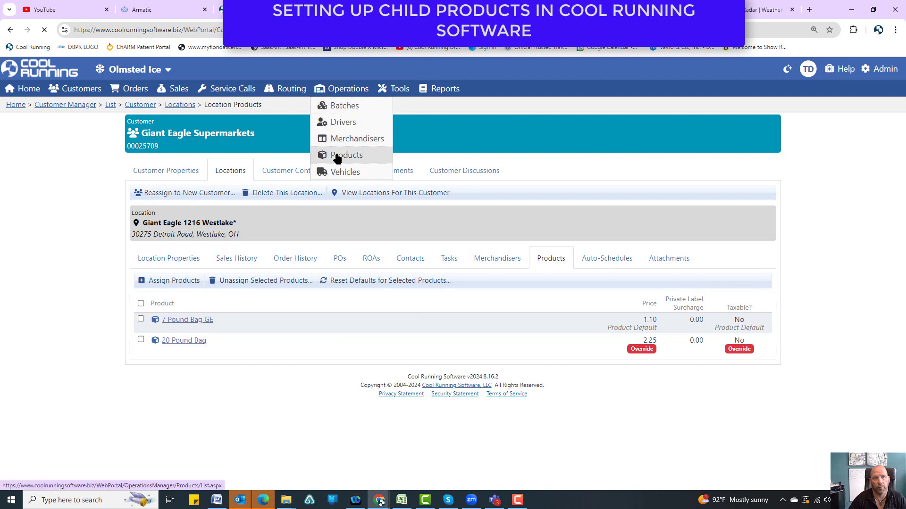
pyautogui.scroll(-6, 297, 292)
pyautogui.scroll(3, 296, 292)
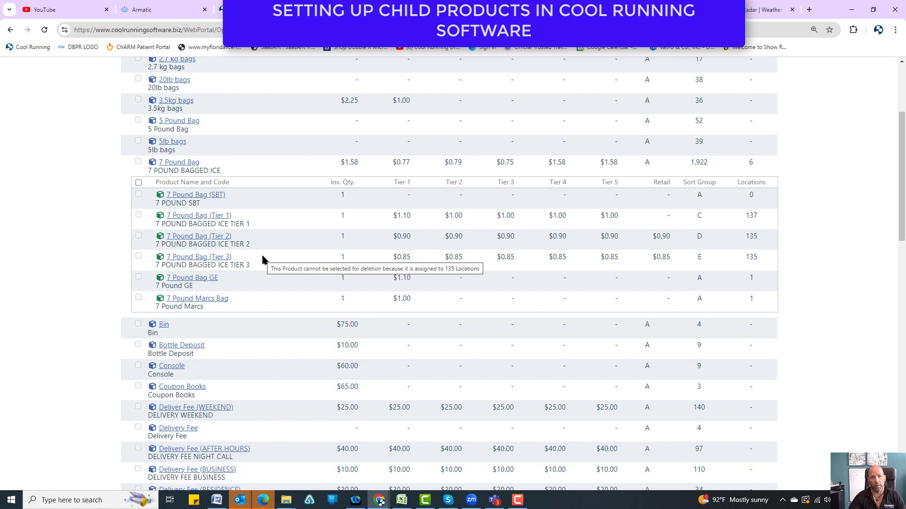
pyautogui.scroll(-20, 261, 254)
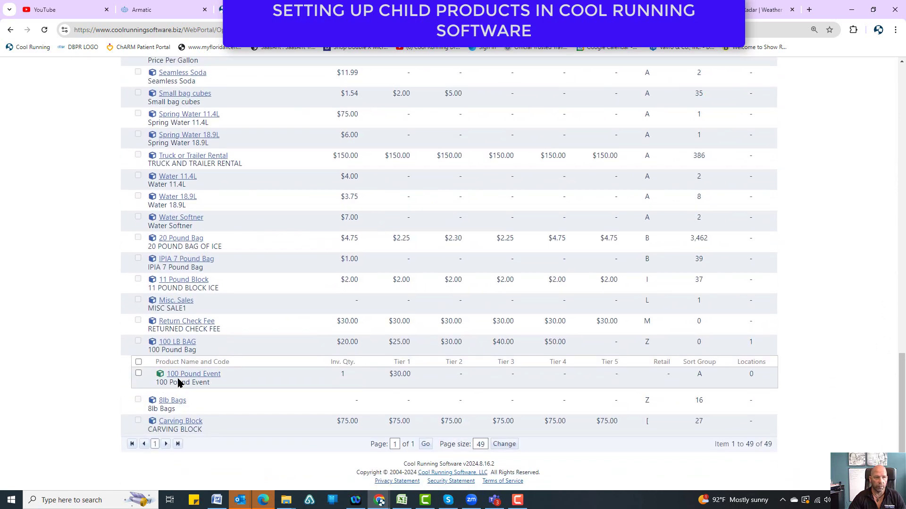
pyautogui.scroll(20, 220, 361)
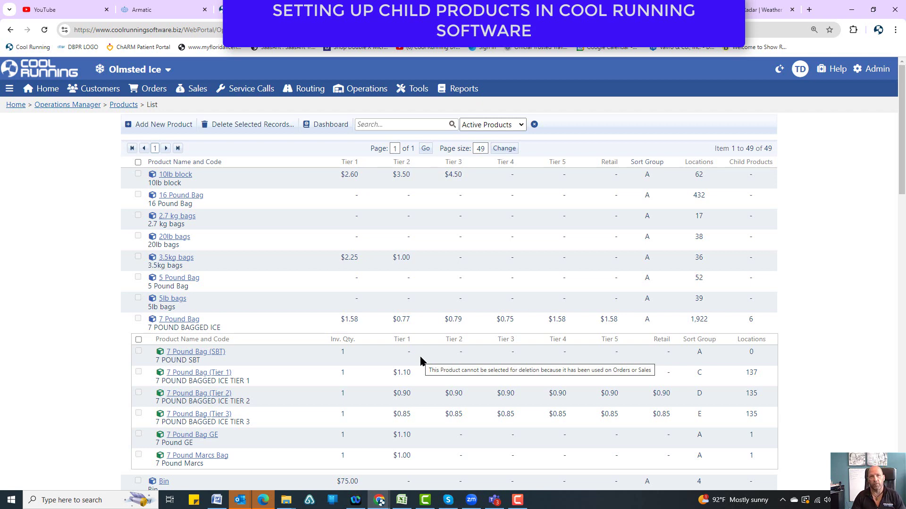
# Open the administration settings for products, review the Enable Parent Products option, and leave without updating the settings
pyautogui.click(873, 69)
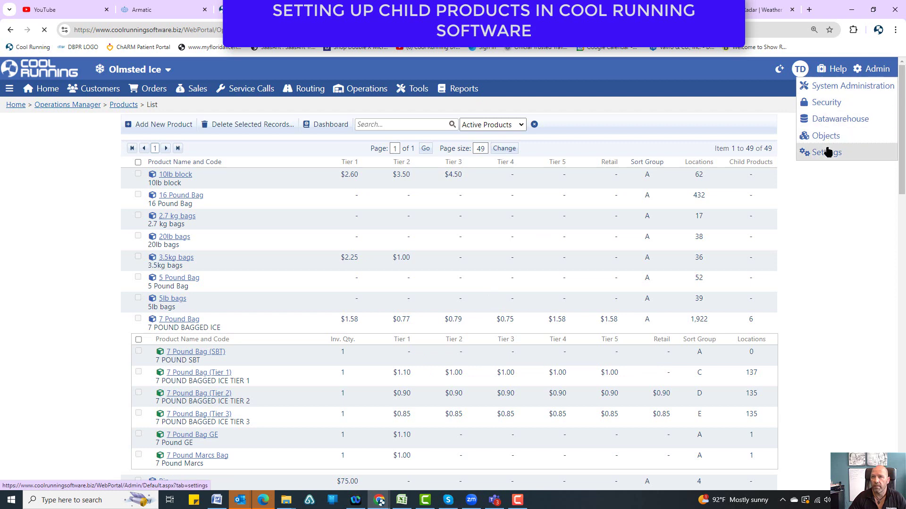
pyautogui.click(828, 152)
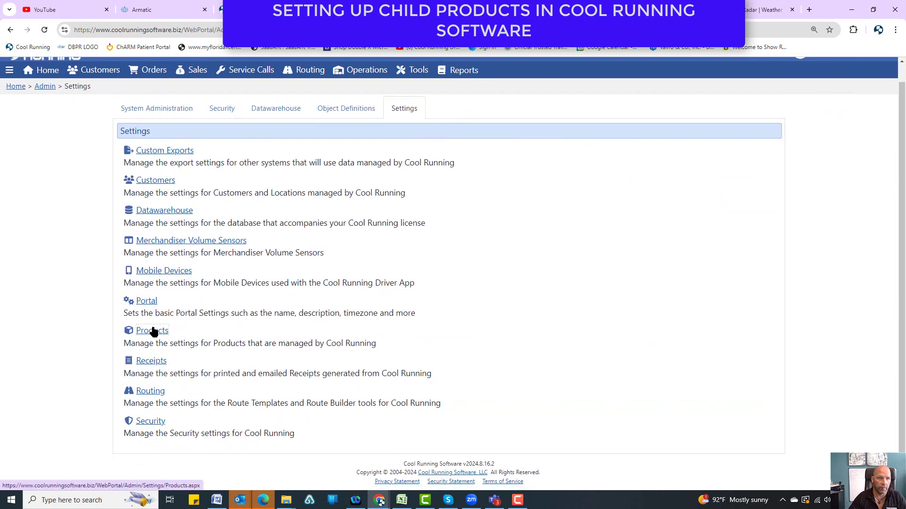
pyautogui.click(151, 331)
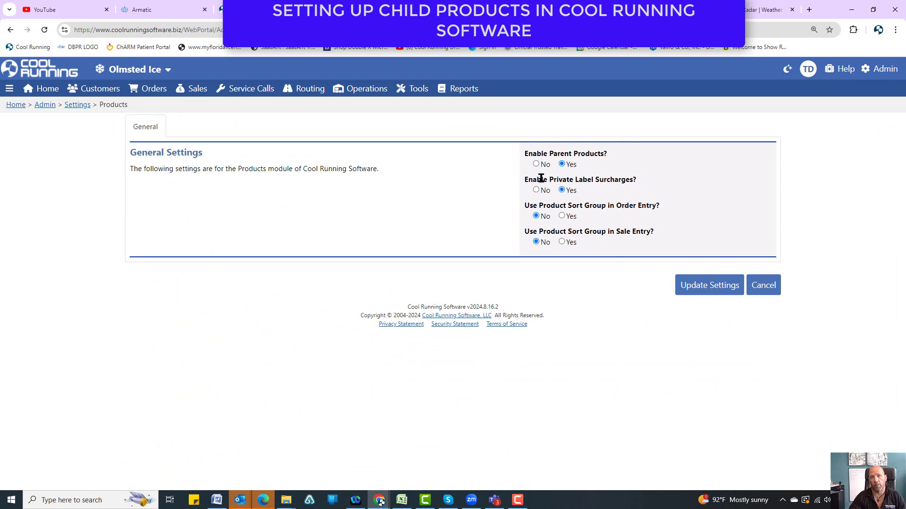
pyautogui.click(537, 164)
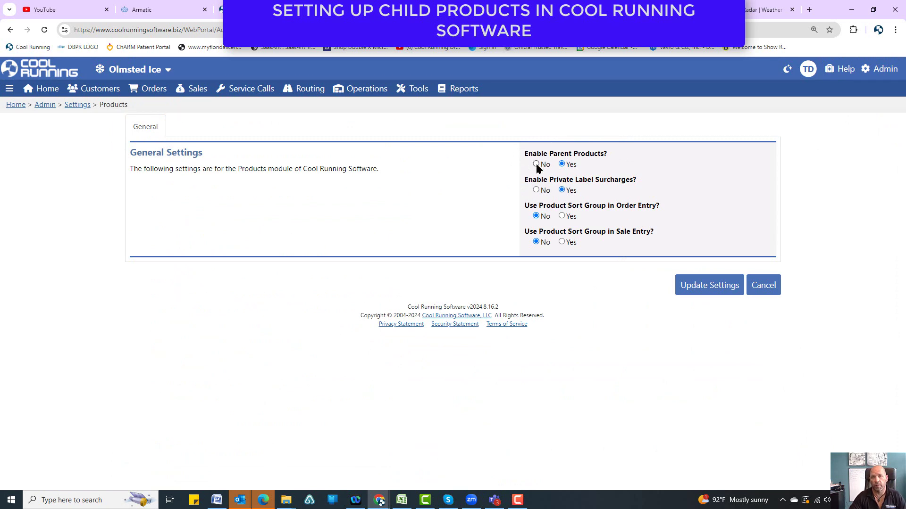
pyautogui.click(567, 165)
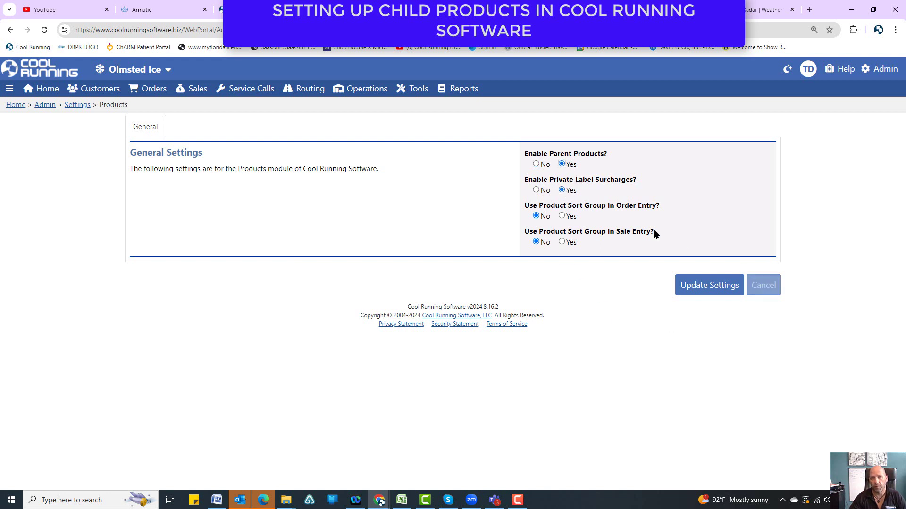
pyautogui.click(764, 285)
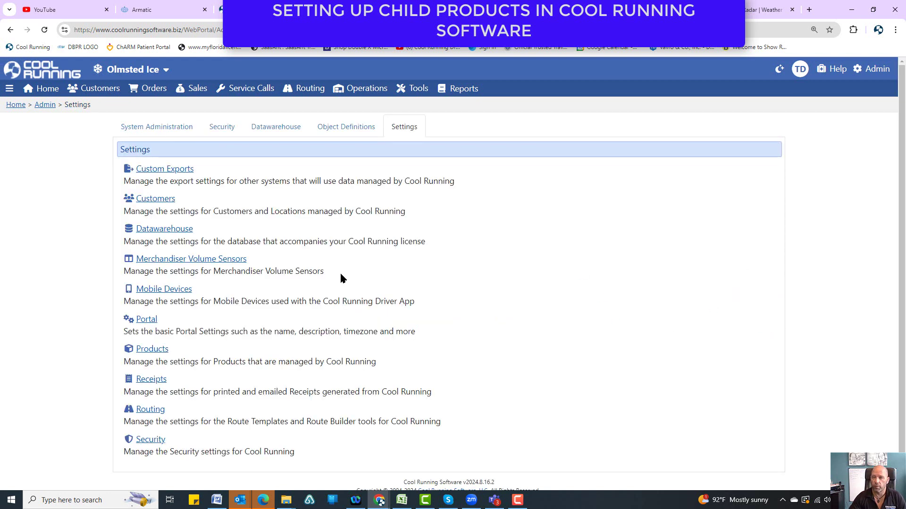